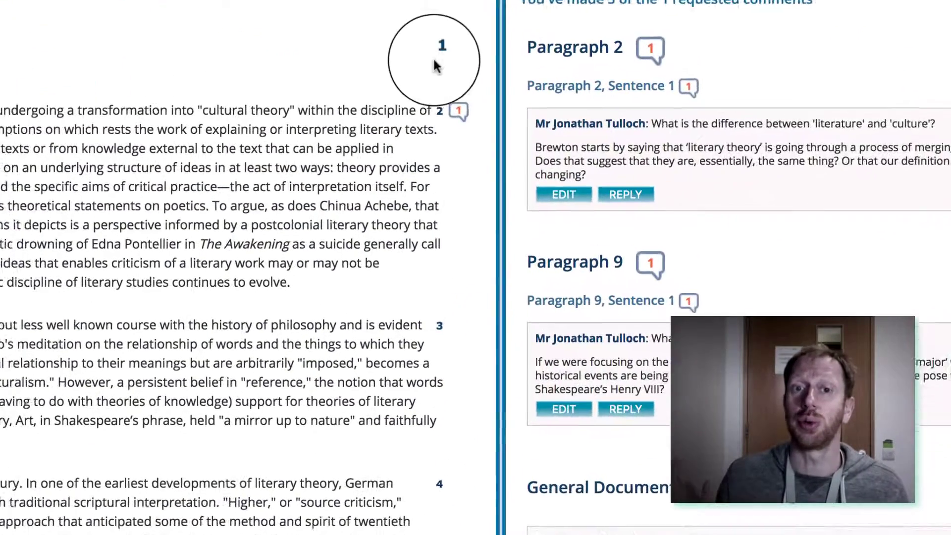
# Step: Show the comments on paragraph 2 and open the reply form for its sentence 1 comment, closing it without posting
pyautogui.click(459, 112)
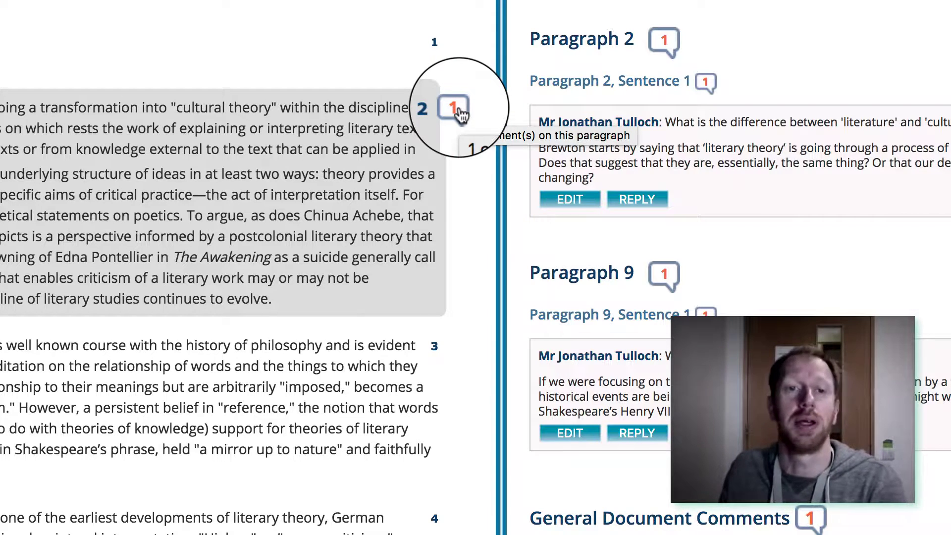
pyautogui.click(459, 112)
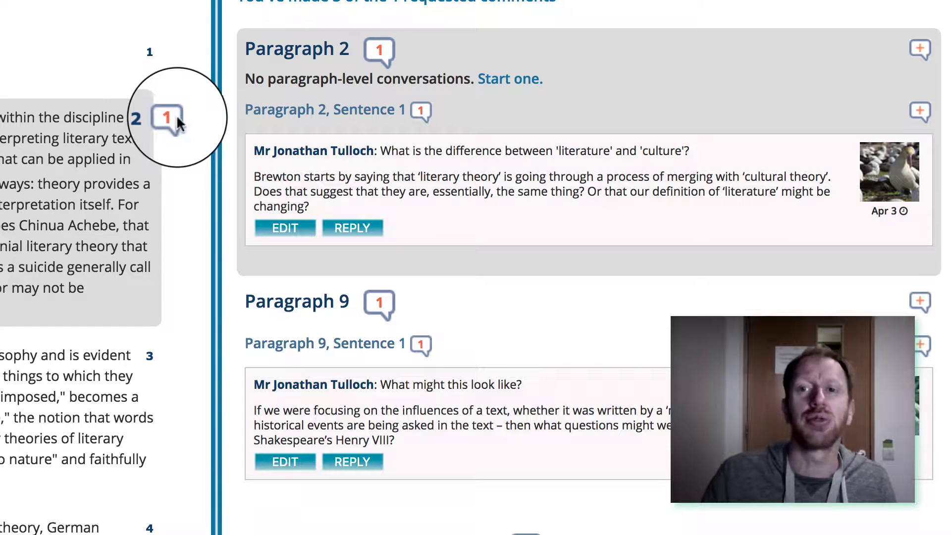
pyautogui.moveTo(362, 166)
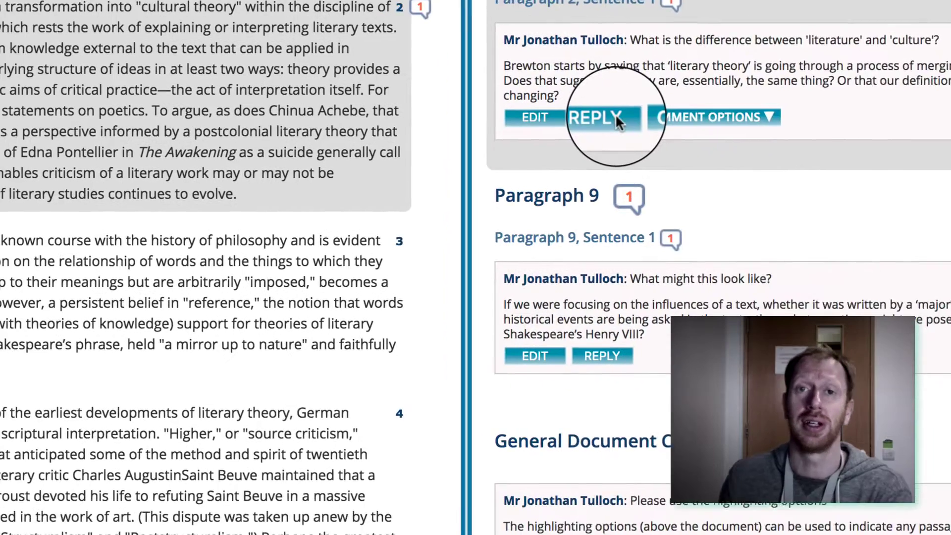
pyautogui.click(436, 199)
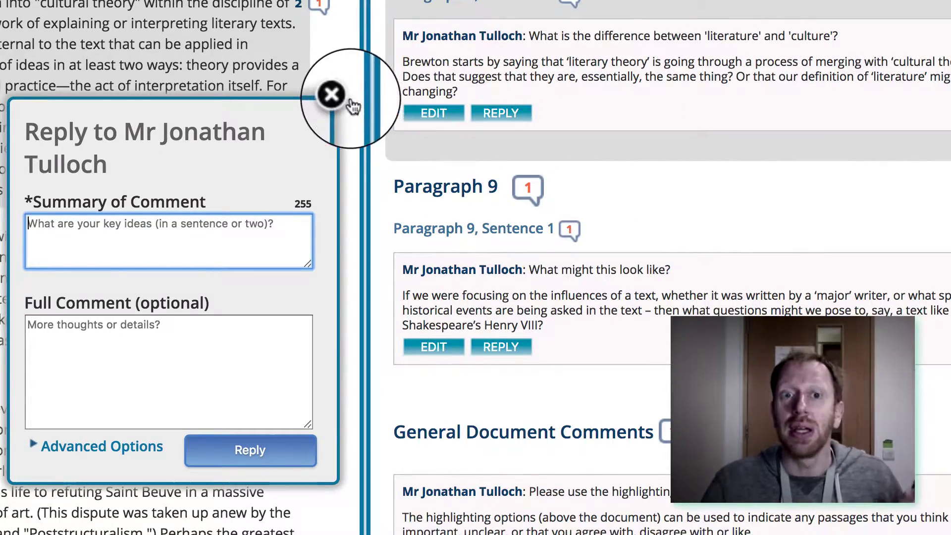
pyautogui.click(338, 95)
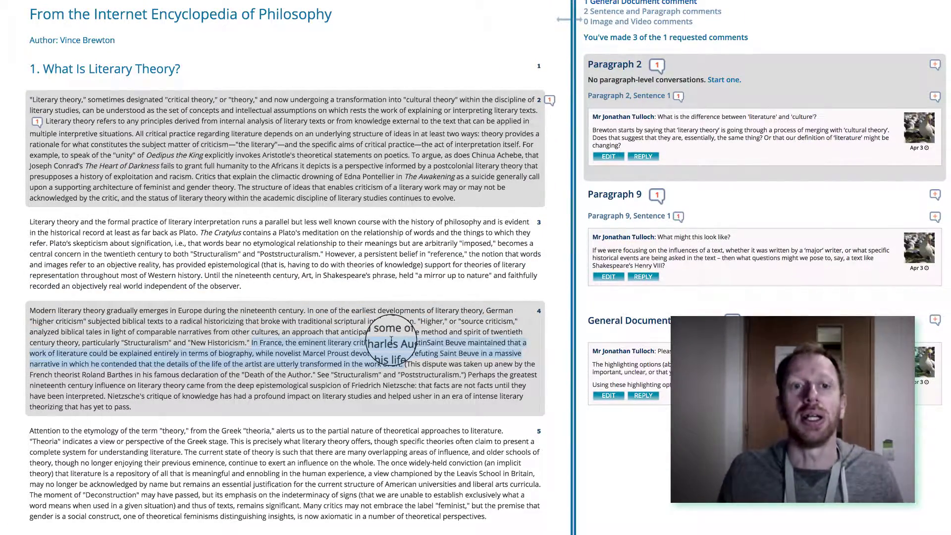
# Step: View the new sentence-level conversation form for paragraph 4, sentence 4, and close it without posting
pyautogui.click(391, 340)
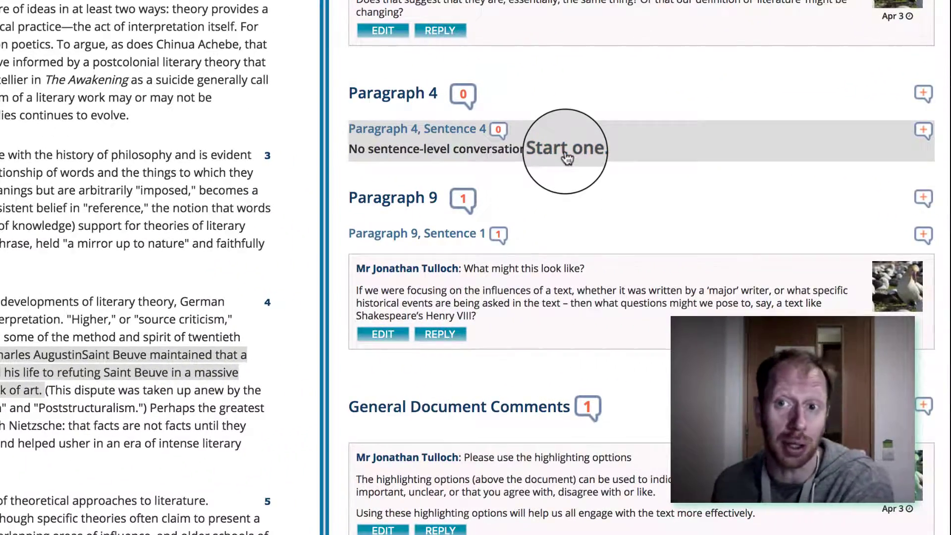
pyautogui.click(567, 158)
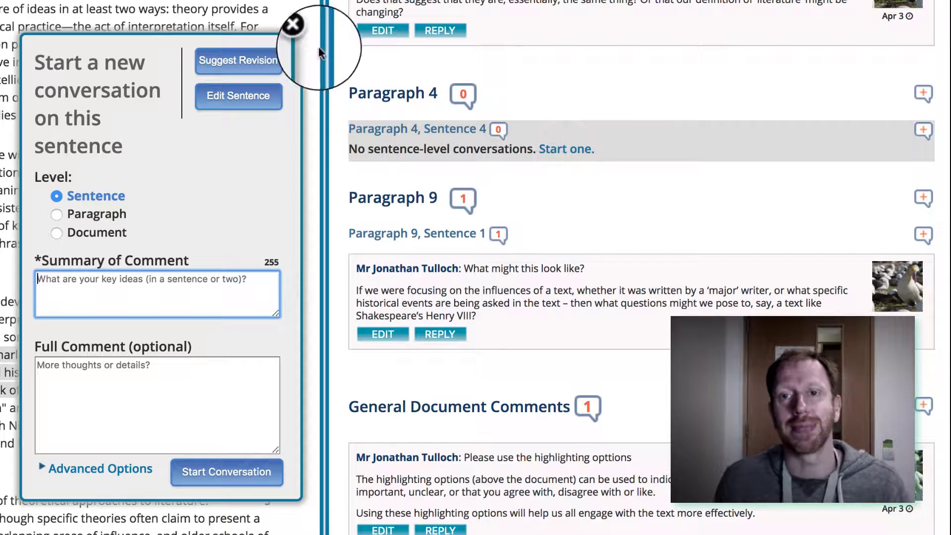
pyautogui.click(301, 31)
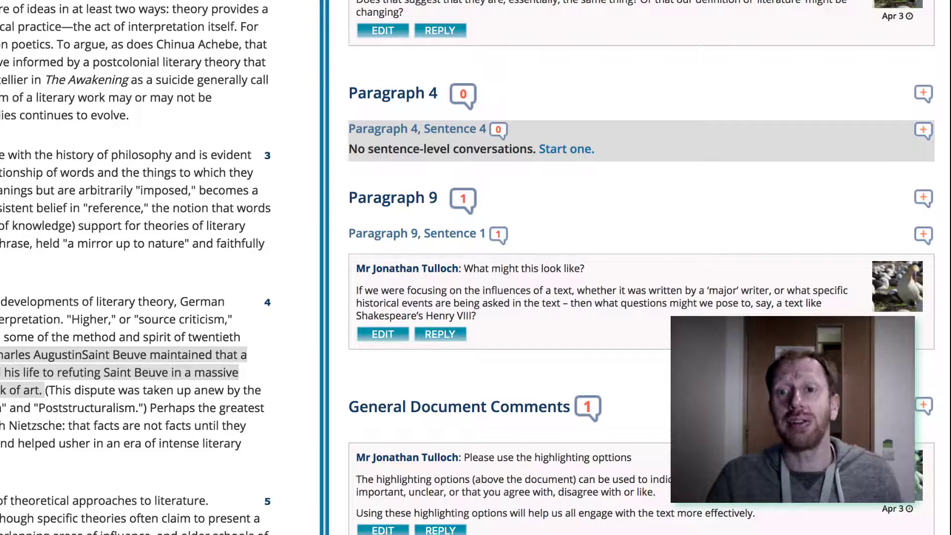
# Step: View the new paragraph-level conversation form for paragraph 3 and close it without posting
pyautogui.click(49, 155)
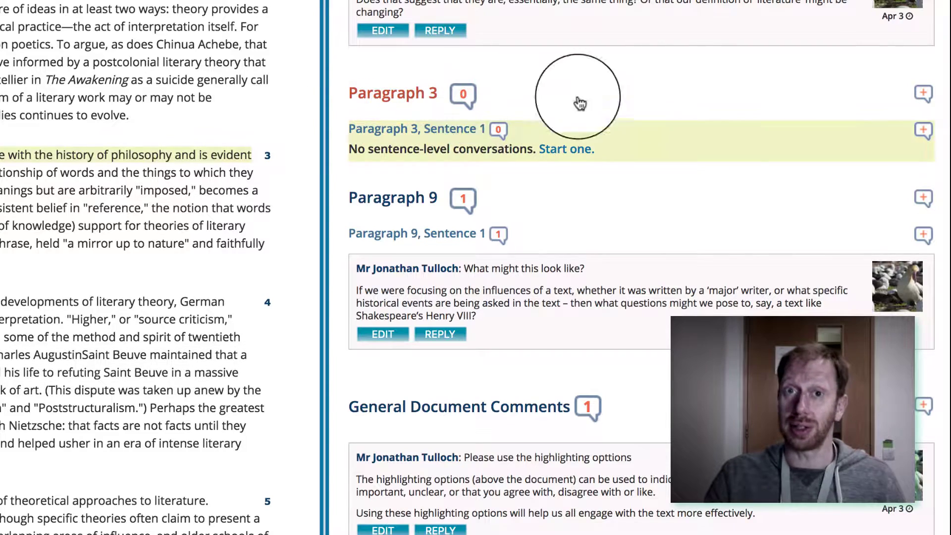
pyautogui.click(929, 90)
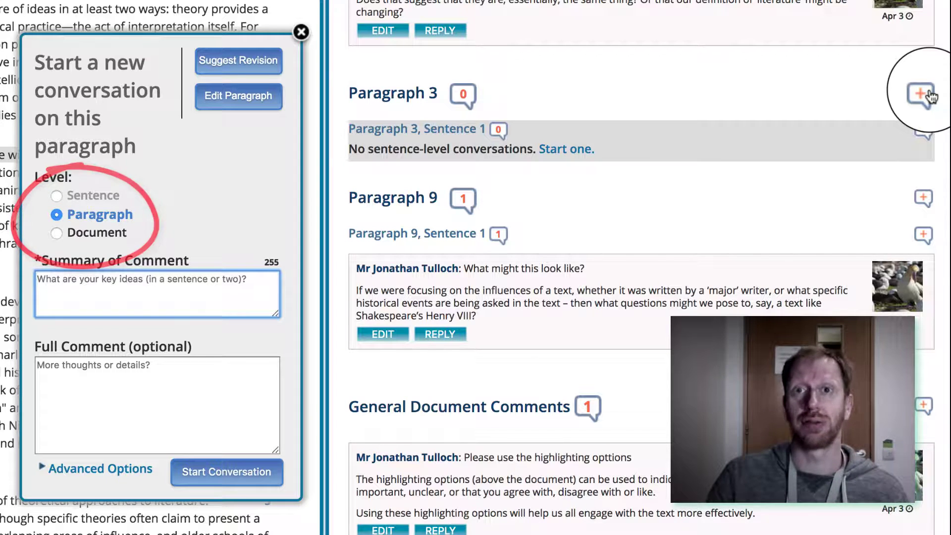
pyautogui.click(300, 32)
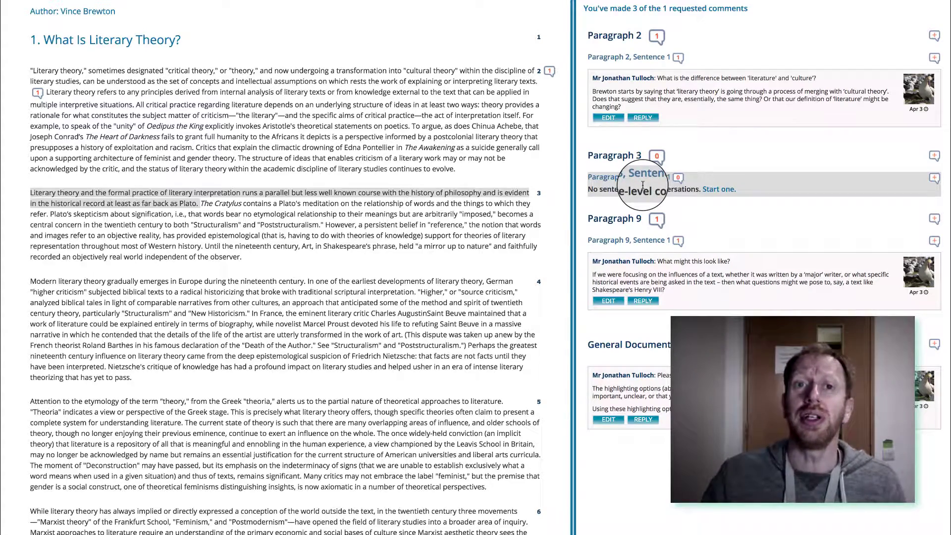
# Step: Start a sentence-level conversation on paragraph 3, sentence 4, with summary "Don't understand!" and full comment "I'm not sure what is going on here?"
pyautogui.click(469, 224)
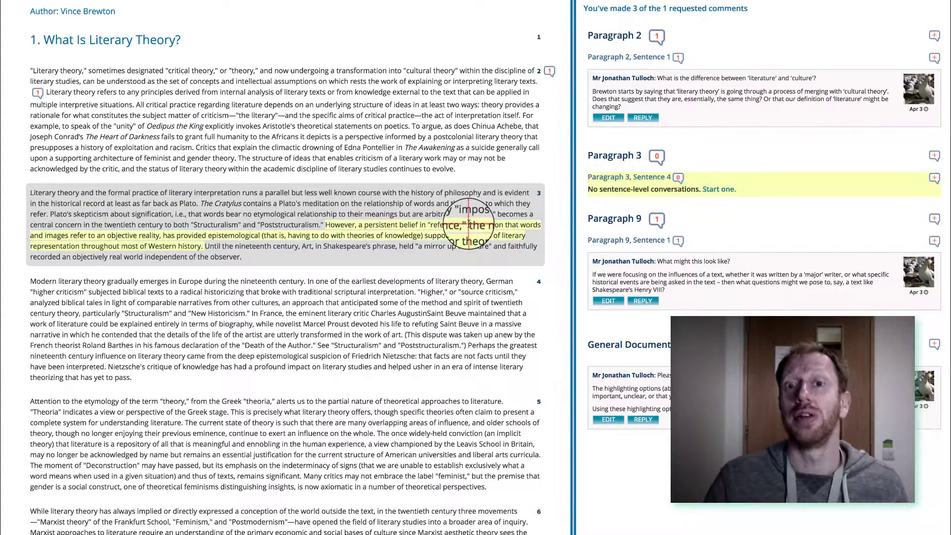
pyautogui.click(933, 178)
pyautogui.click(460, 333)
pyautogui.write("I'm")
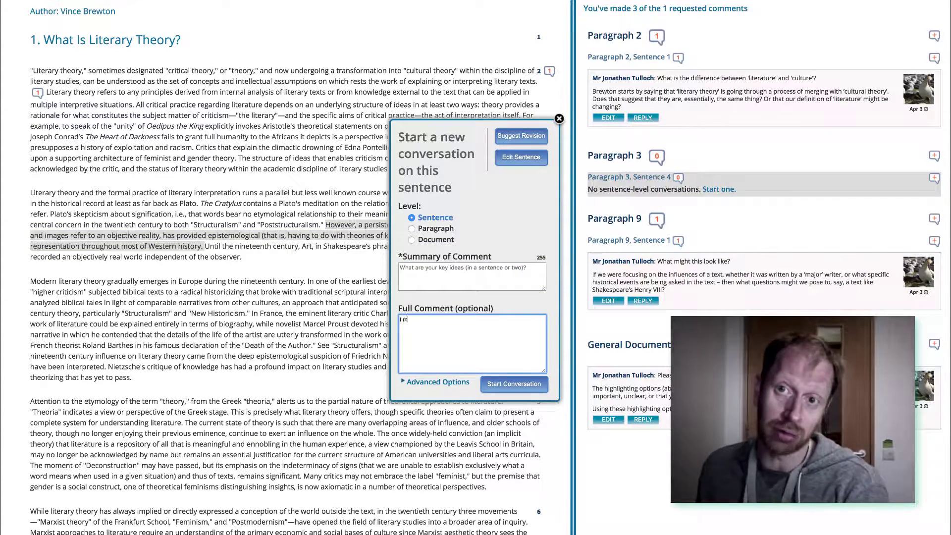
pyautogui.write(' not sure what is ')
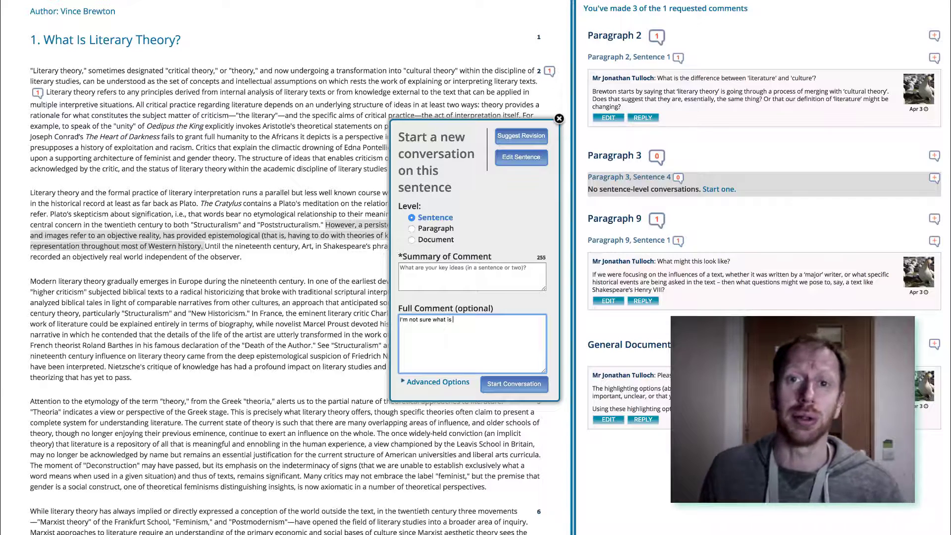
pyautogui.write('going on here?')
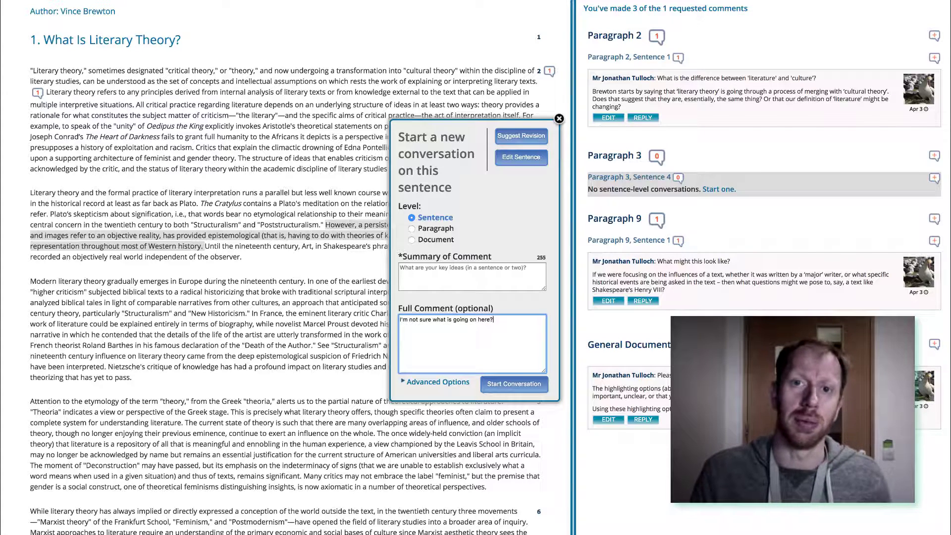
pyautogui.click(450, 276)
pyautogui.write("Don't understand!")
pyautogui.click(515, 386)
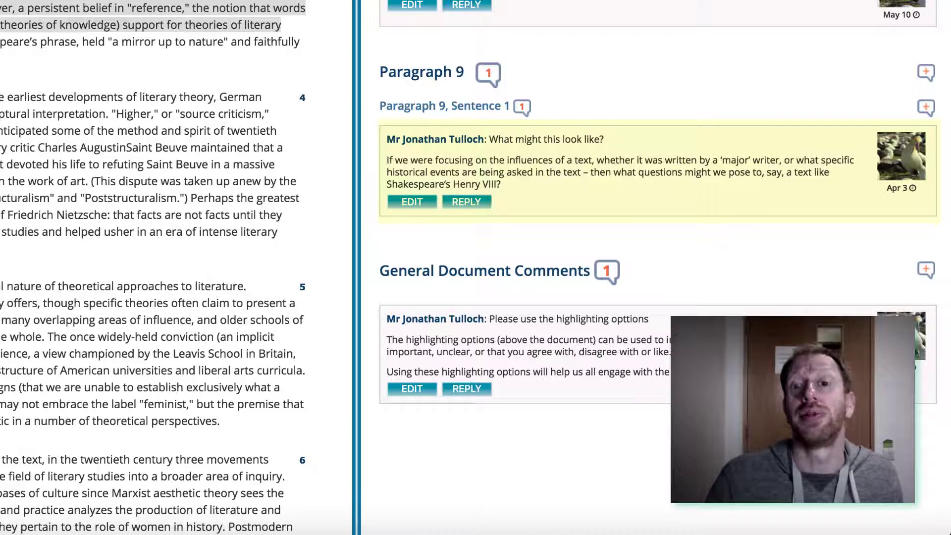
# Step: Show the additional options available for the existing comment on paragraph 9, sentence 1
pyautogui.moveTo(823, 206)
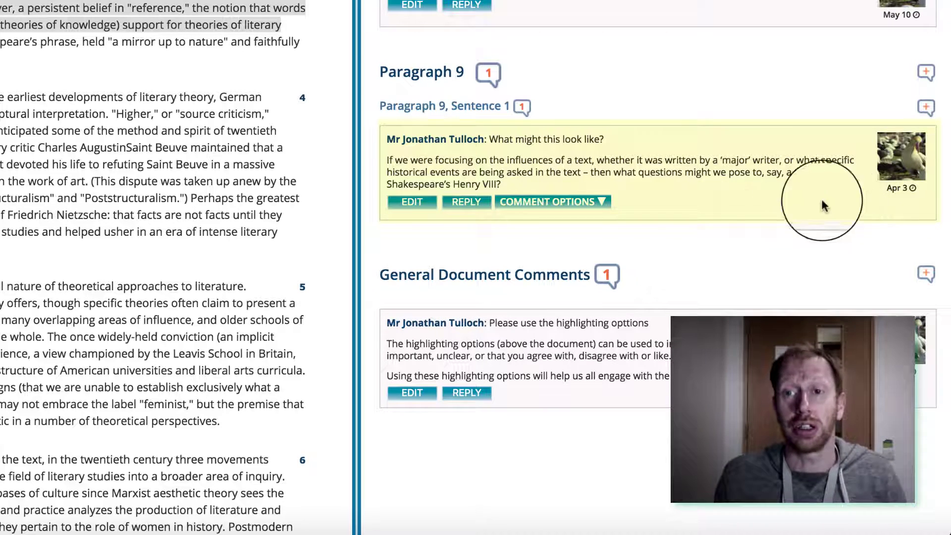
pyautogui.click(558, 201)
pyautogui.click(558, 200)
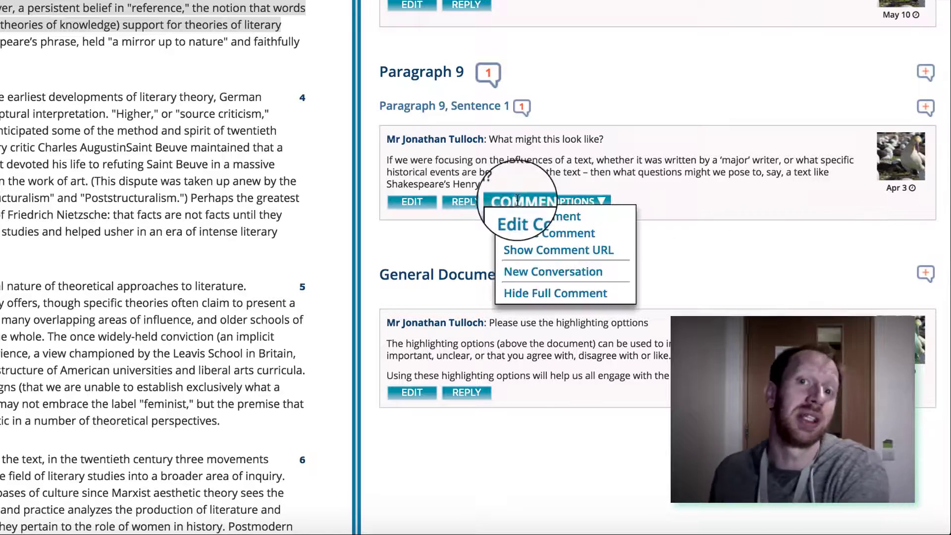
pyautogui.click(550, 201)
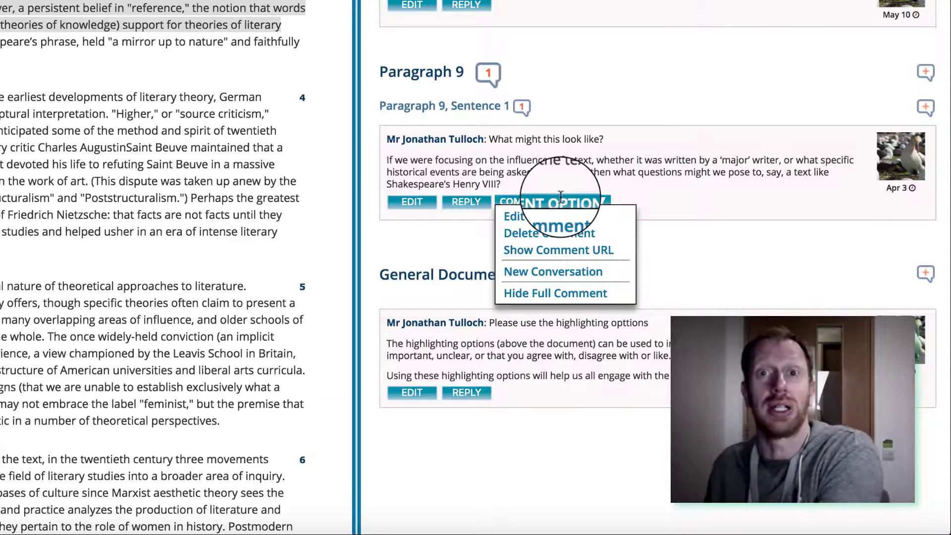
# Step: Reply to the paragraph 9, sentence 1 comment with summary "I agree" and full comment "I think this is a good point"
pyautogui.click(476, 202)
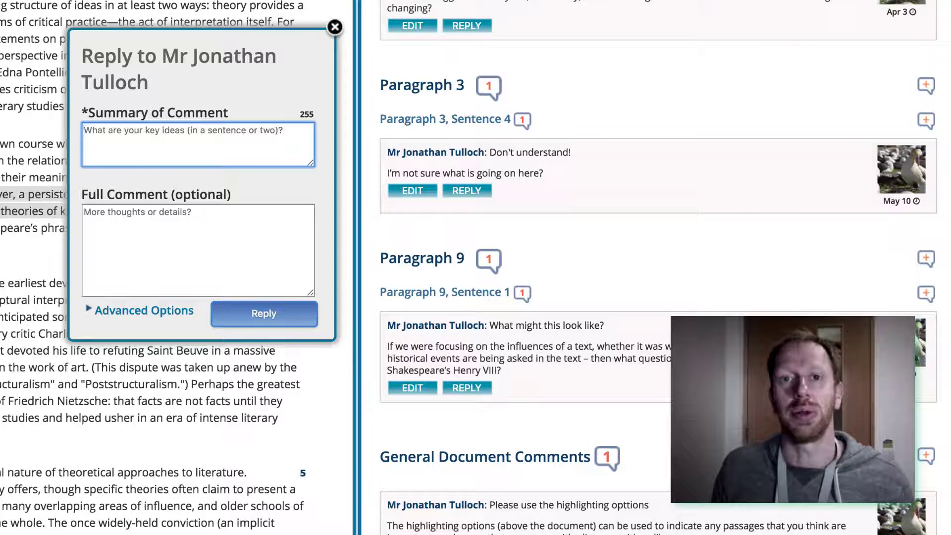
pyautogui.write('I agree')
pyautogui.press('Tab')
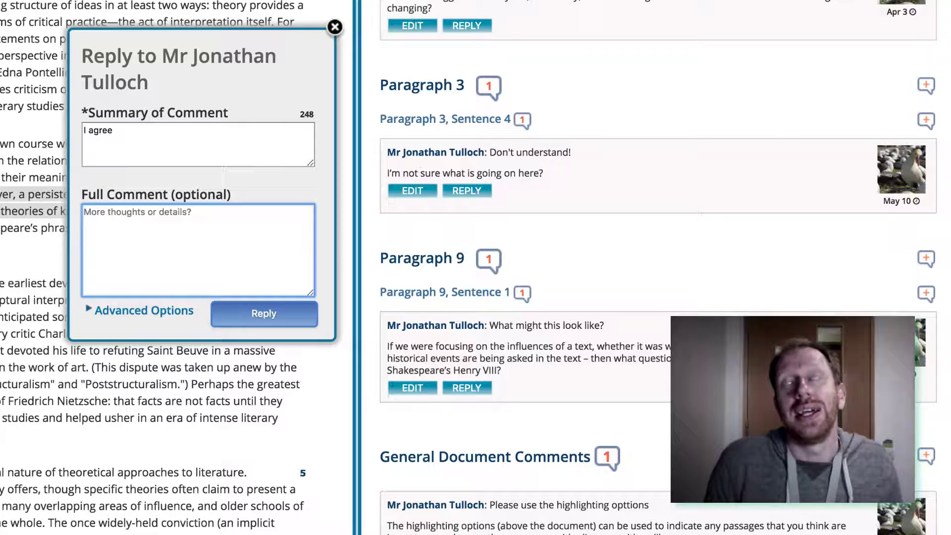
pyautogui.write('I think this is a good point')
pyautogui.click(264, 317)
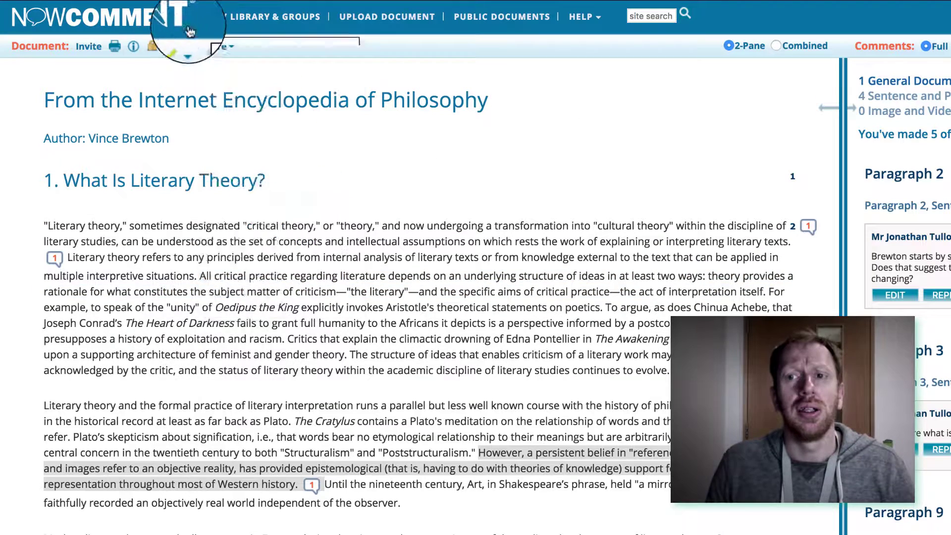
# Step: Highlight the "Oedipus the King" sentence in paragraph 2 and the second sentence of paragraph 4 as public Unclear
pyautogui.click(176, 46)
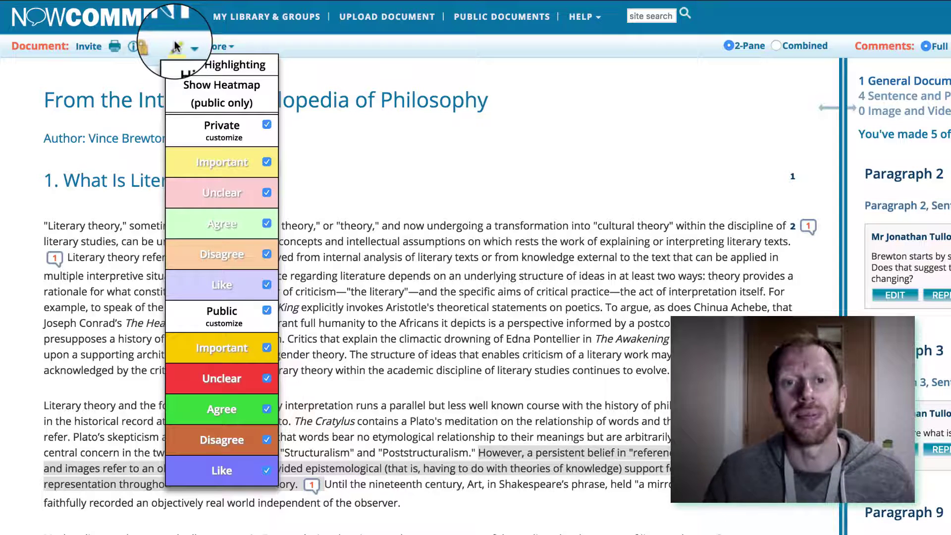
pyautogui.click(208, 378)
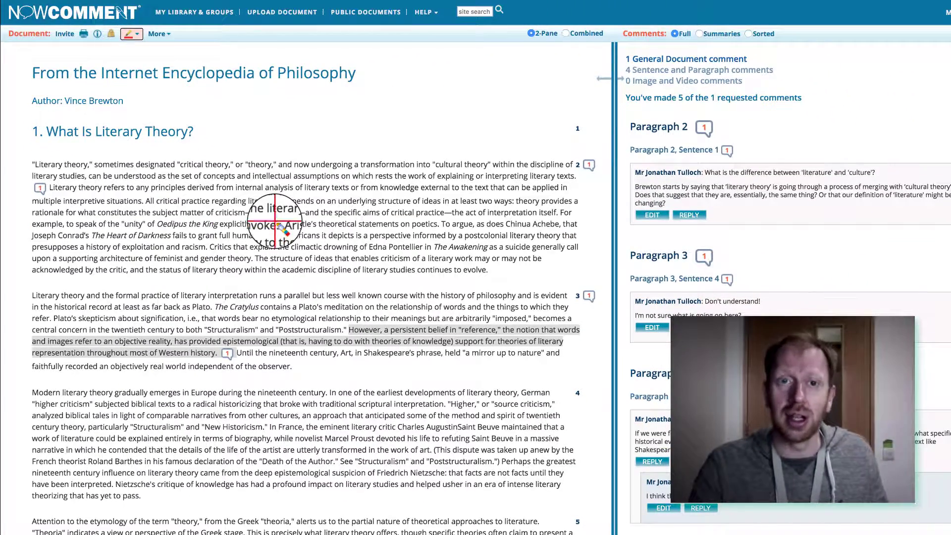
pyautogui.click(275, 224)
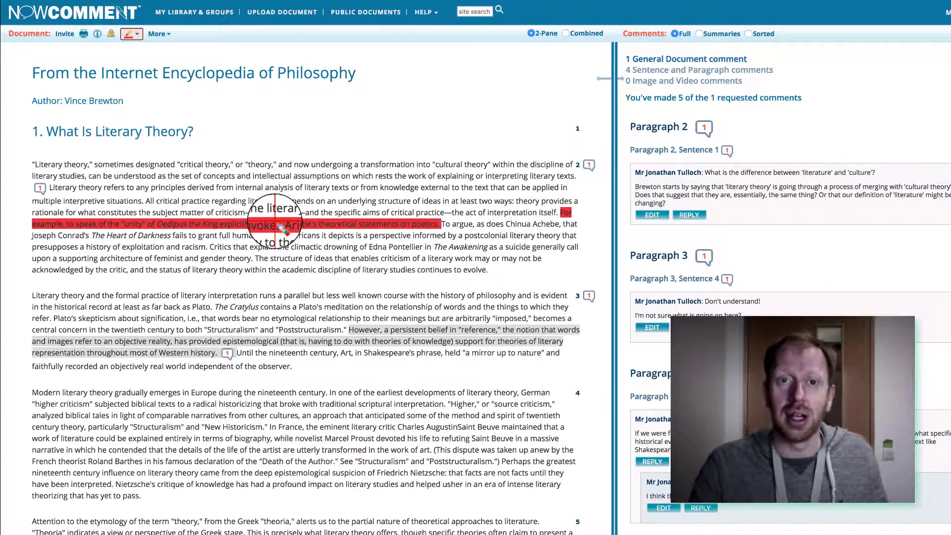
pyautogui.click(308, 406)
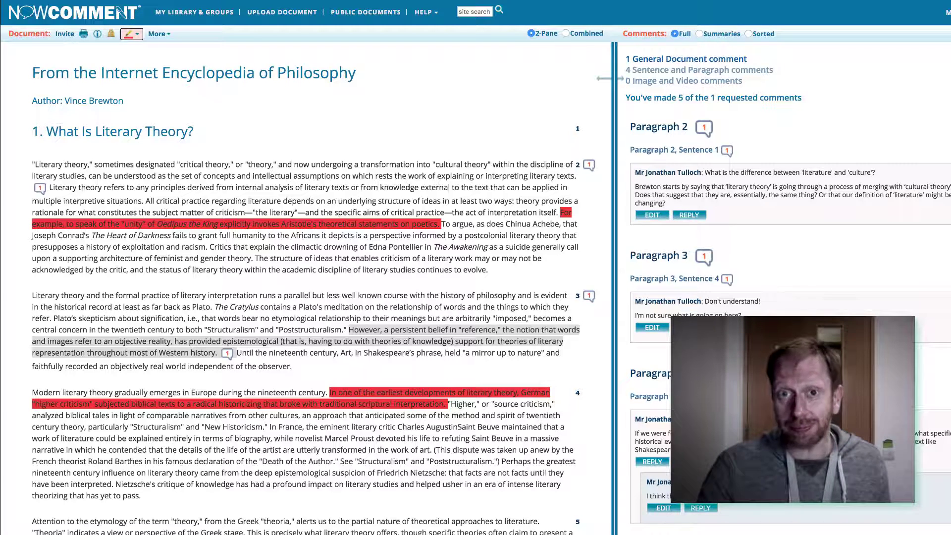
# Step: Remove the public Unclear highlights from the sentences in paragraphs 2 and 4
pyautogui.click(350, 218)
pyautogui.click(376, 395)
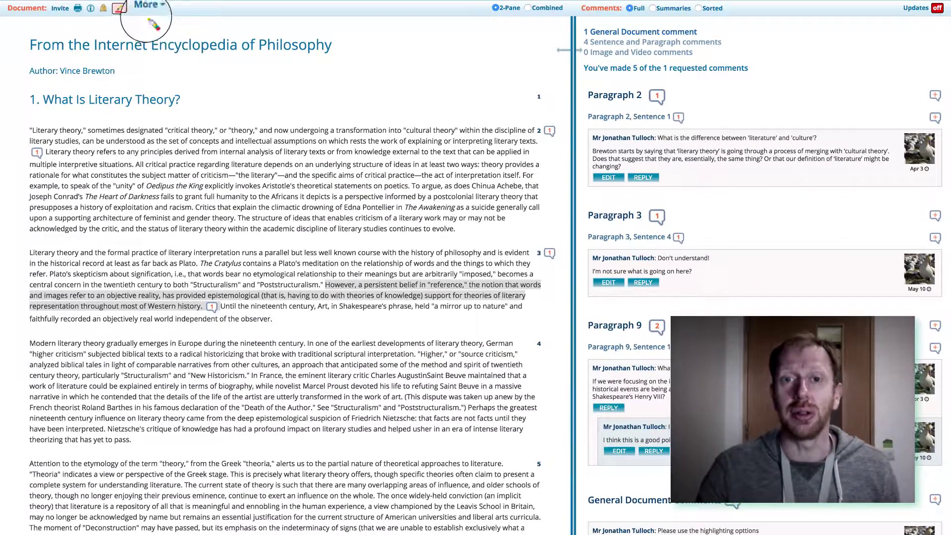
# Step: Highlight paragraph 2 from "All critical practice regarding literature" to "theoretical statements on poetics." as private Agree
pyautogui.click(131, 33)
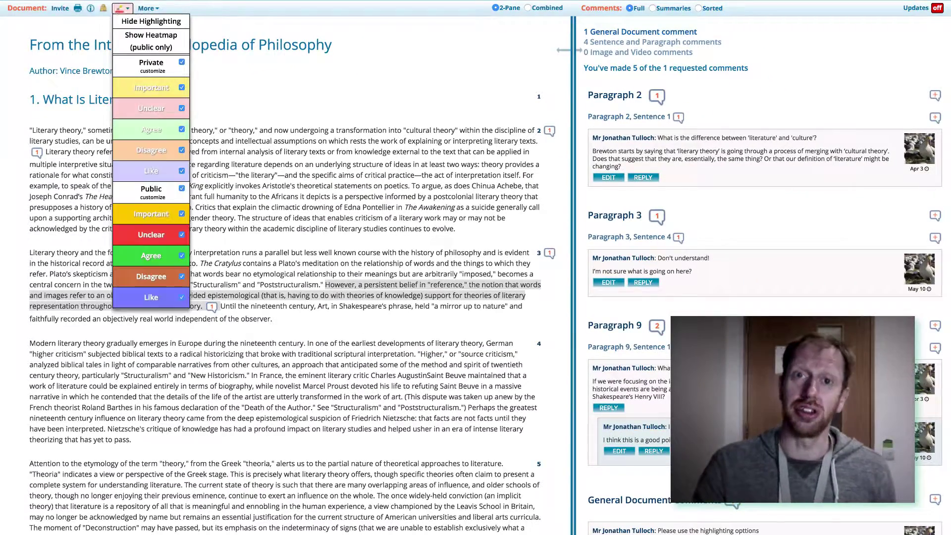
pyautogui.click(149, 128)
pyautogui.click(261, 180)
# Step: Highlight paragraph 4 from "Higher," or "source criticism," to "have been interpreted." as private Important
pyautogui.click(148, 8)
pyautogui.click(122, 8)
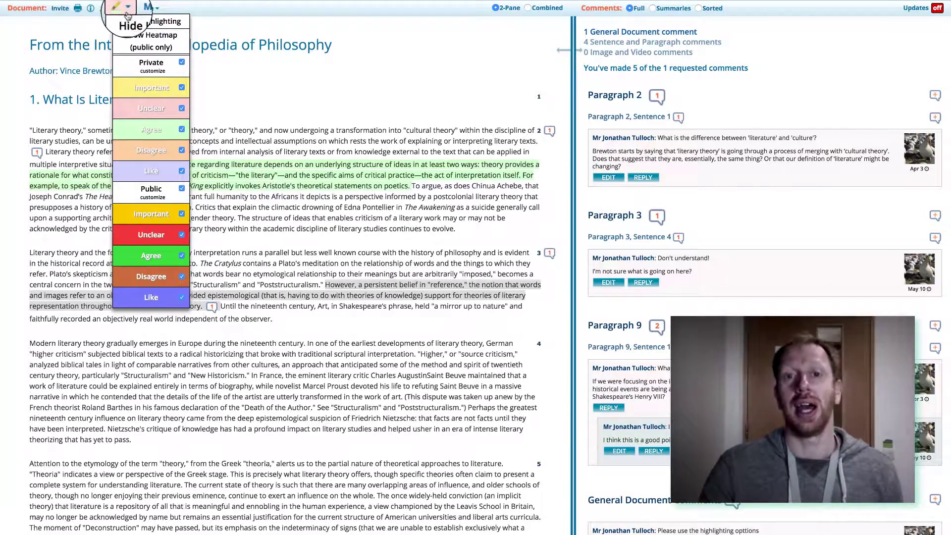
pyautogui.click(148, 91)
pyautogui.click(270, 366)
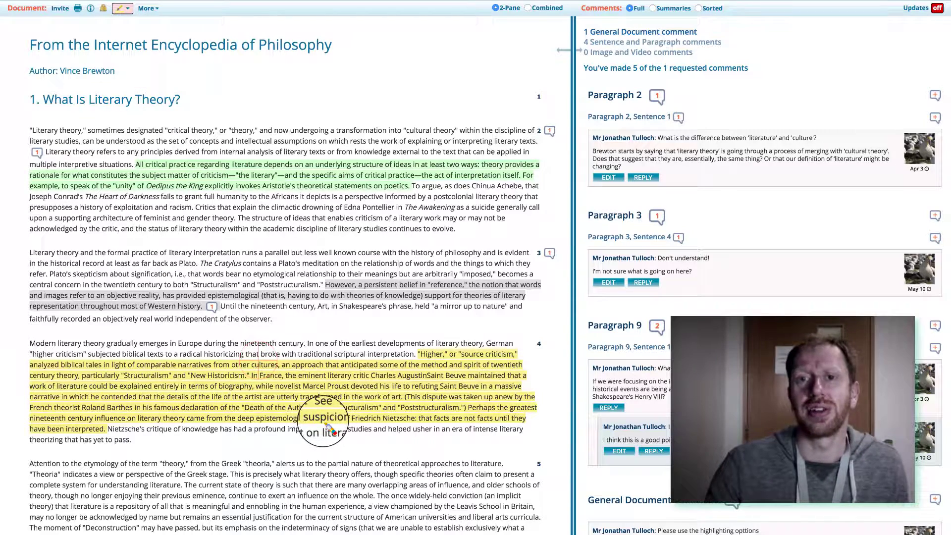
# Step: Highlight paragraph 5 from "Attention to the etymology" to "liberal arts curricula." as public Unclear
pyautogui.click(122, 8)
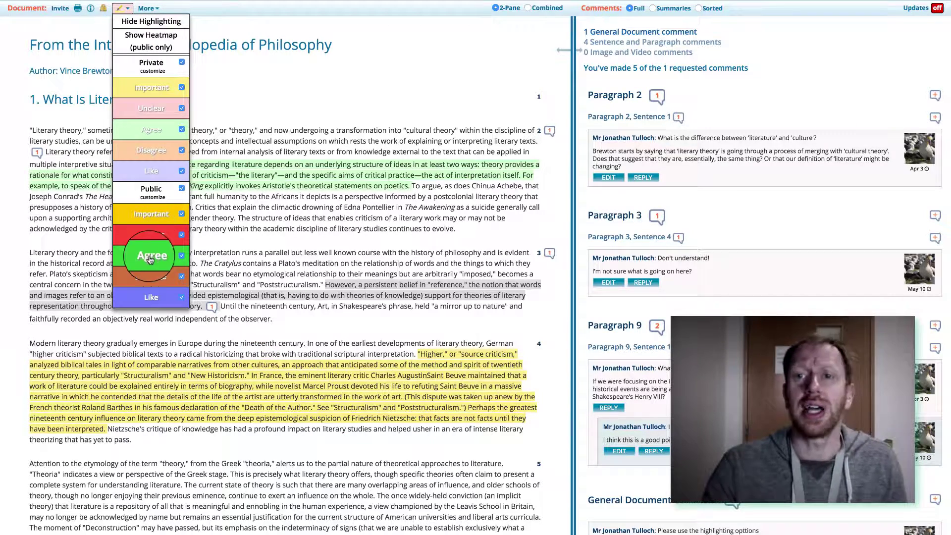
pyautogui.click(154, 236)
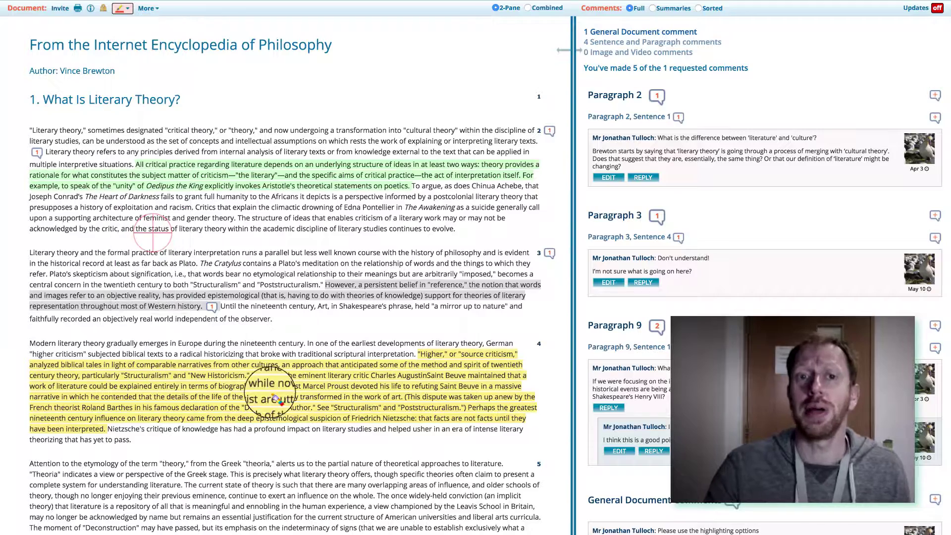
pyautogui.click(197, 480)
pyautogui.click(617, 416)
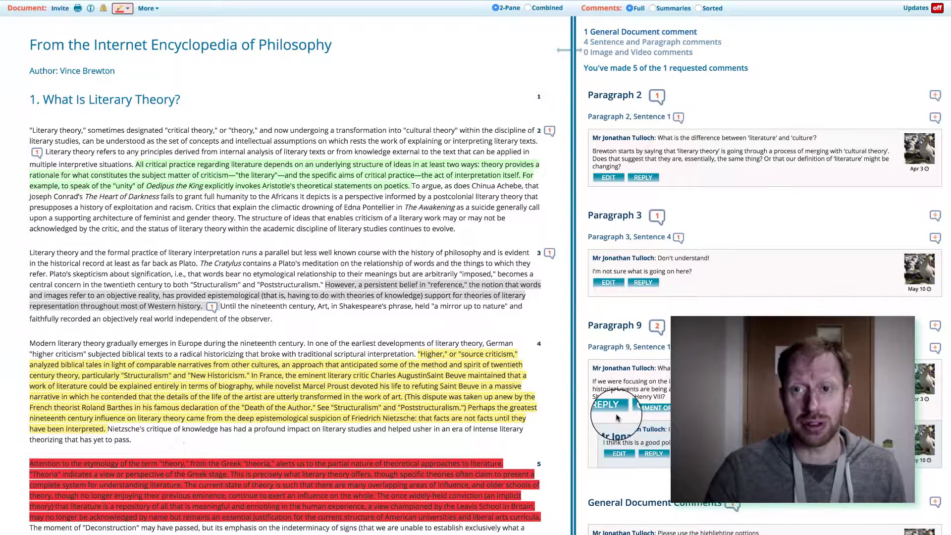